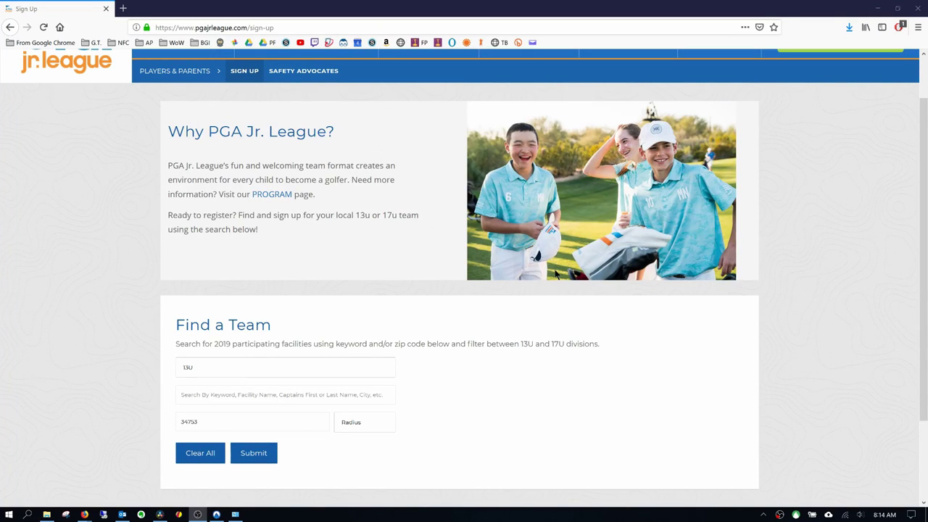
- Reload the PGA Jr. League Sign Up page from the header so the Find a Team fields are empty
scroll(559, 270, up, 2)
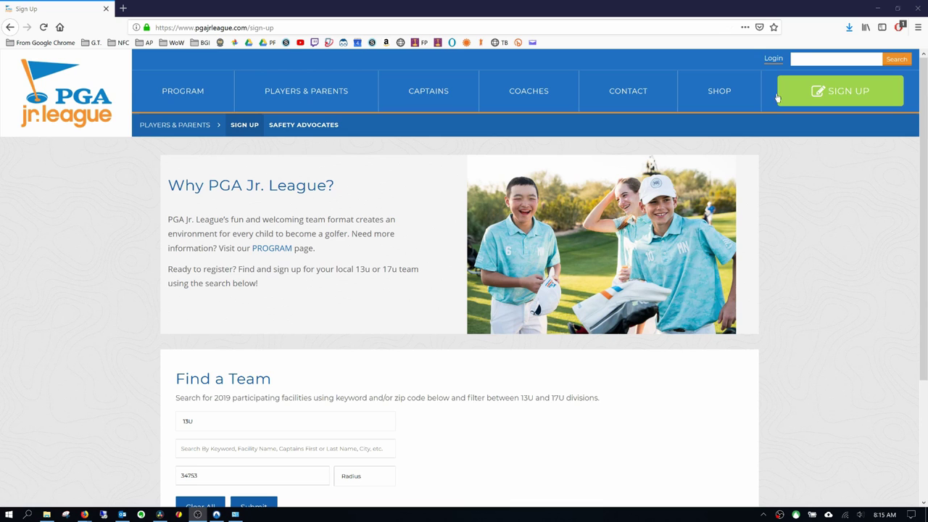
click(857, 93)
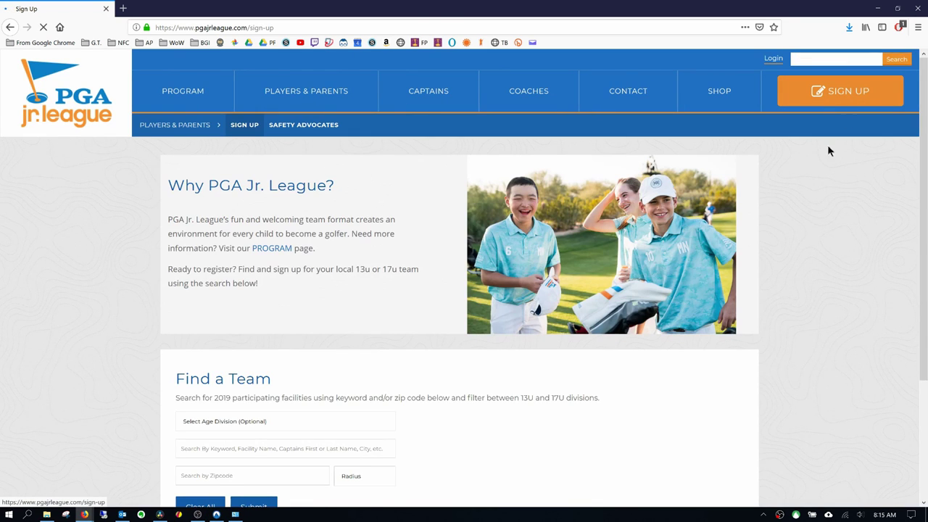
- Search for 13U teams within 5 miles of zip code 34711 and browse the results
scroll(417, 429, down, 1)
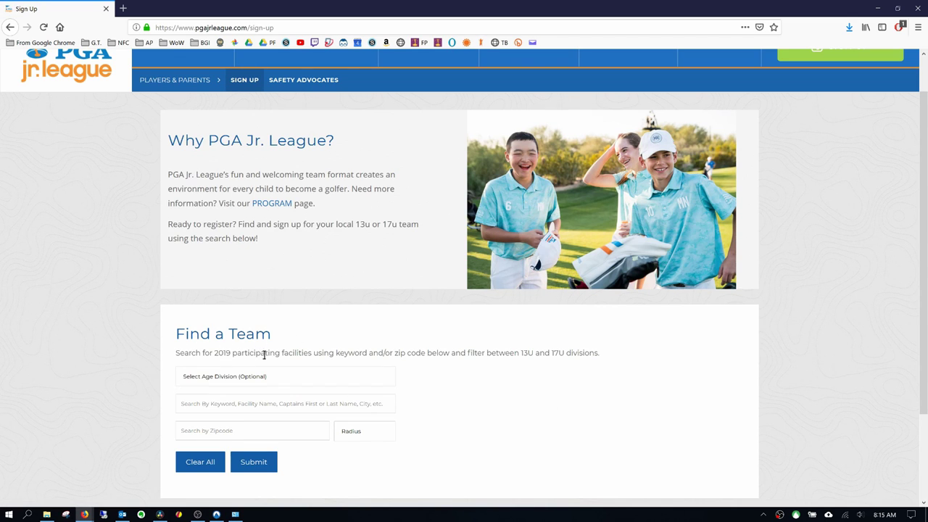
click(268, 377)
click(245, 403)
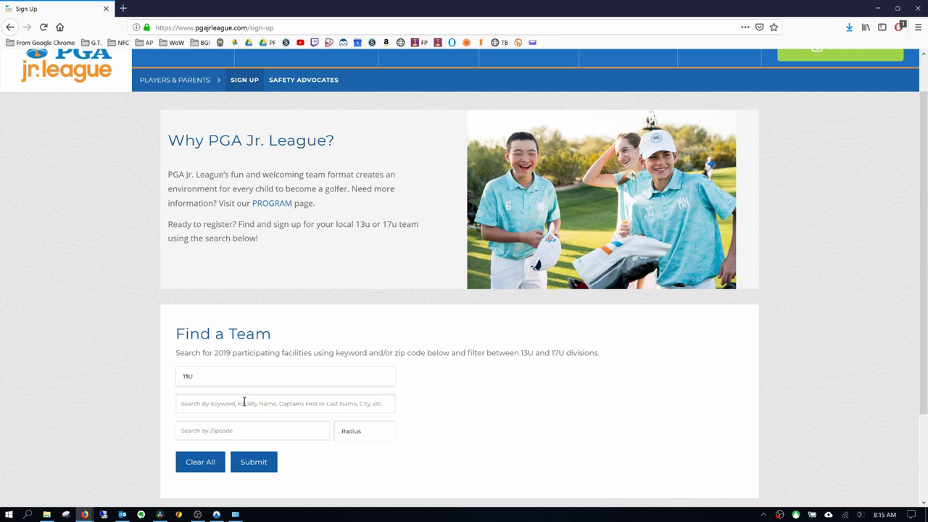
click(201, 430)
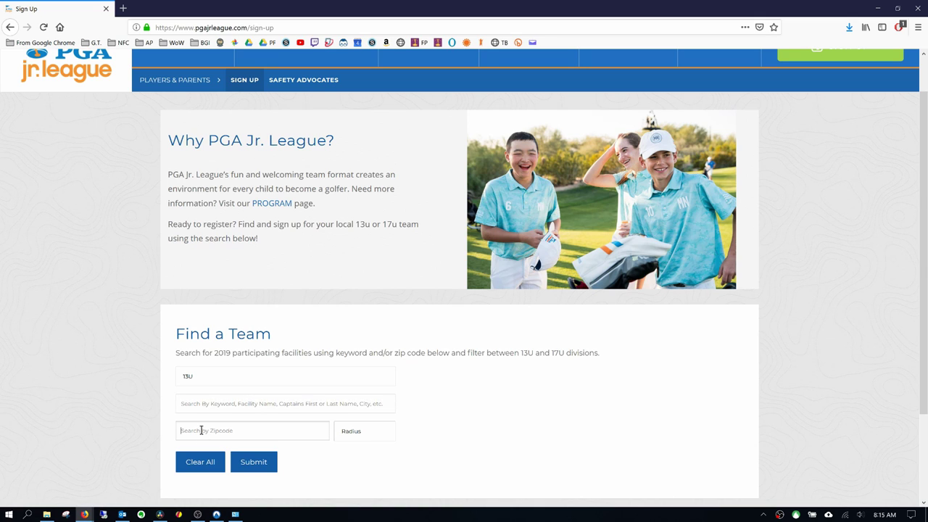
text(347)
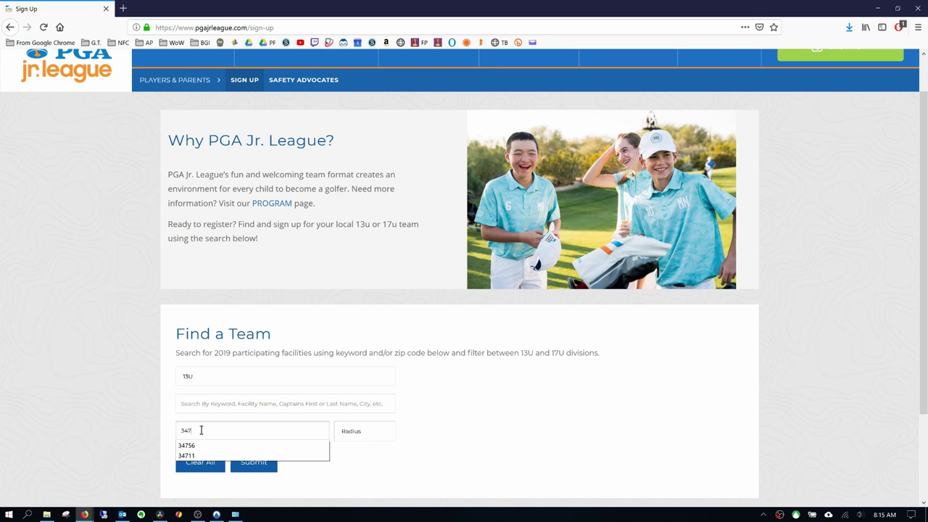
text(11)
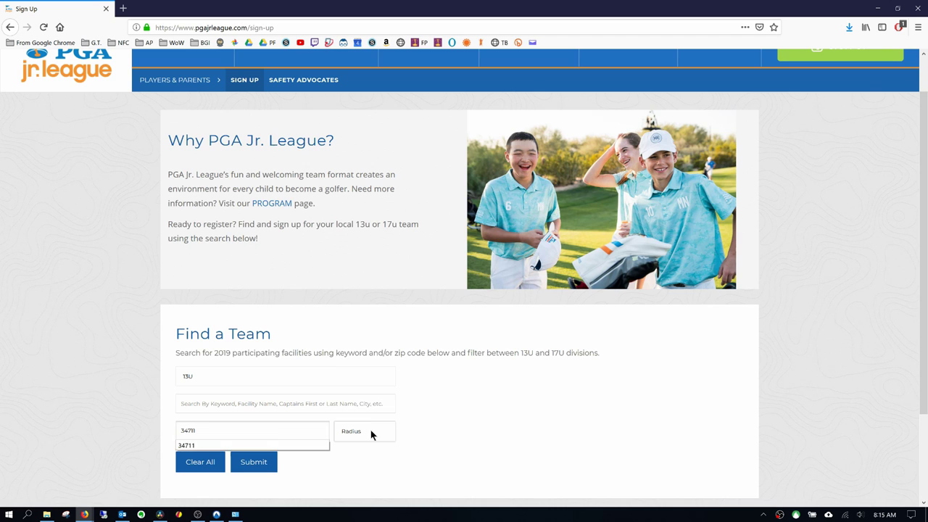
click(369, 429)
click(355, 359)
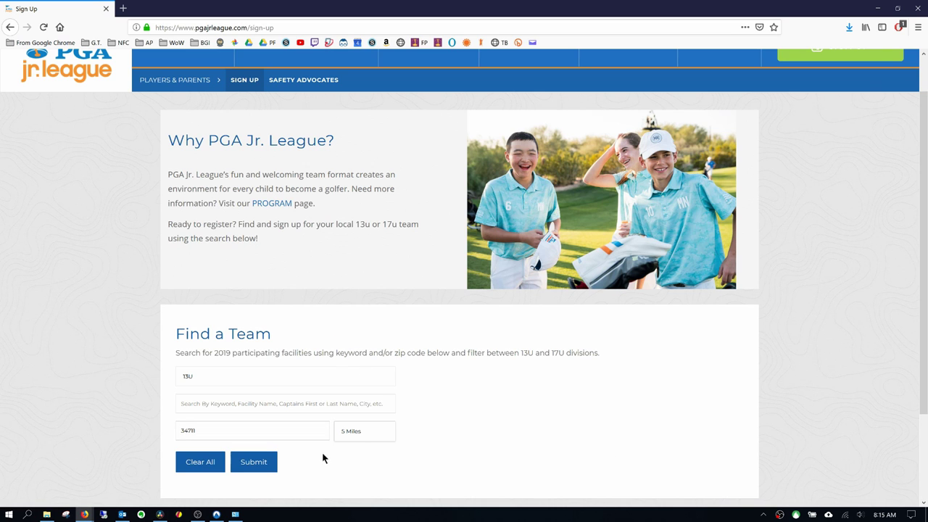
click(259, 465)
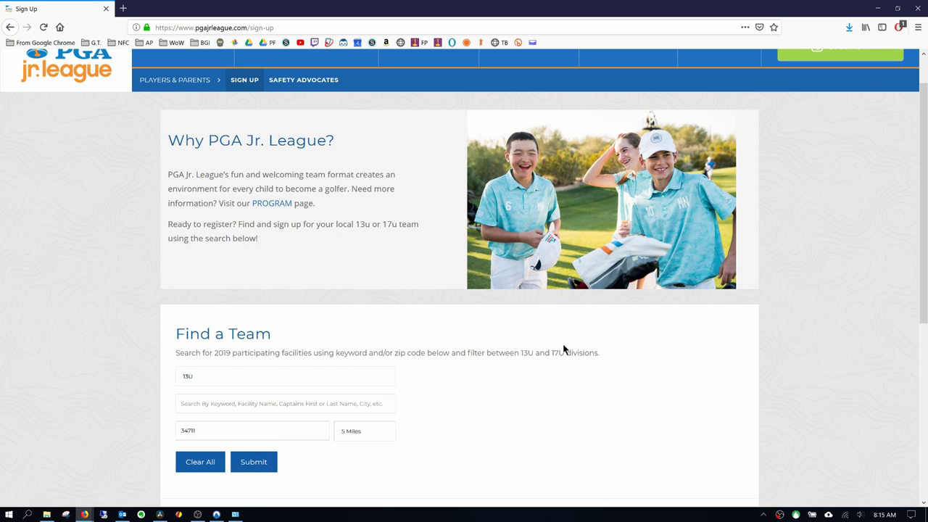
scroll(570, 341, down, 3)
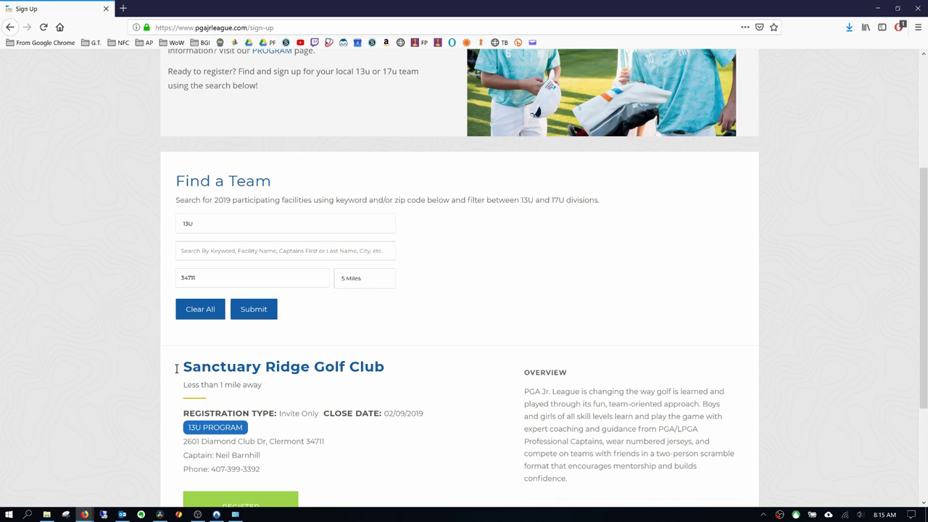
scroll(483, 367, down, 1)
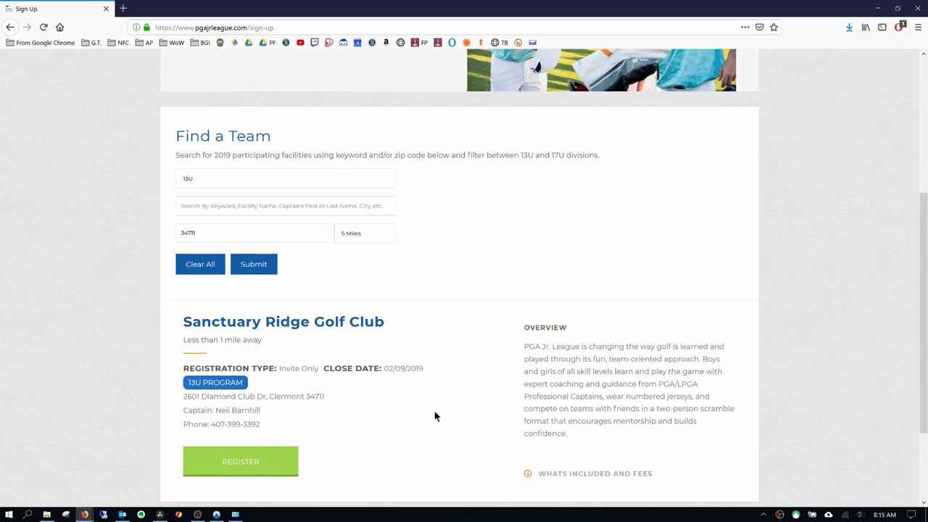
- Start registering with Sanctuary Ridge Golf Club and sign in with the account e-mail and password
click(250, 464)
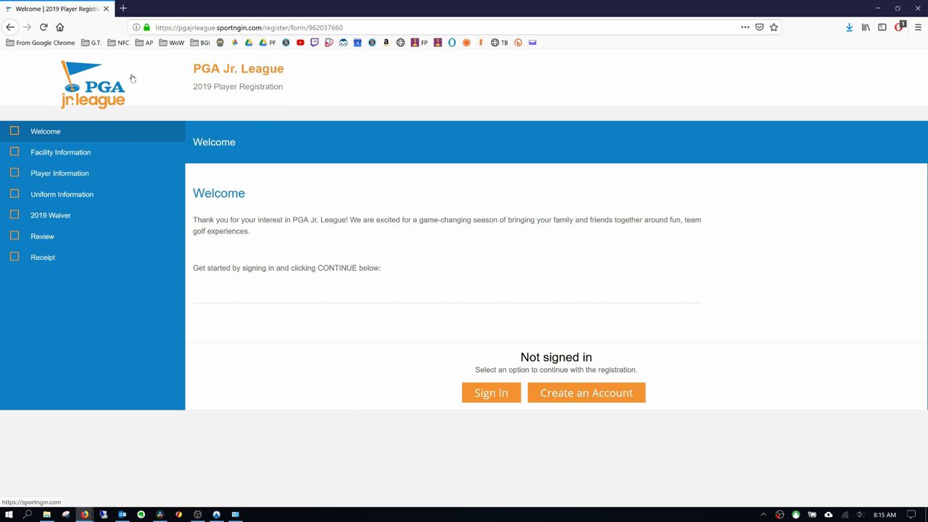
click(490, 395)
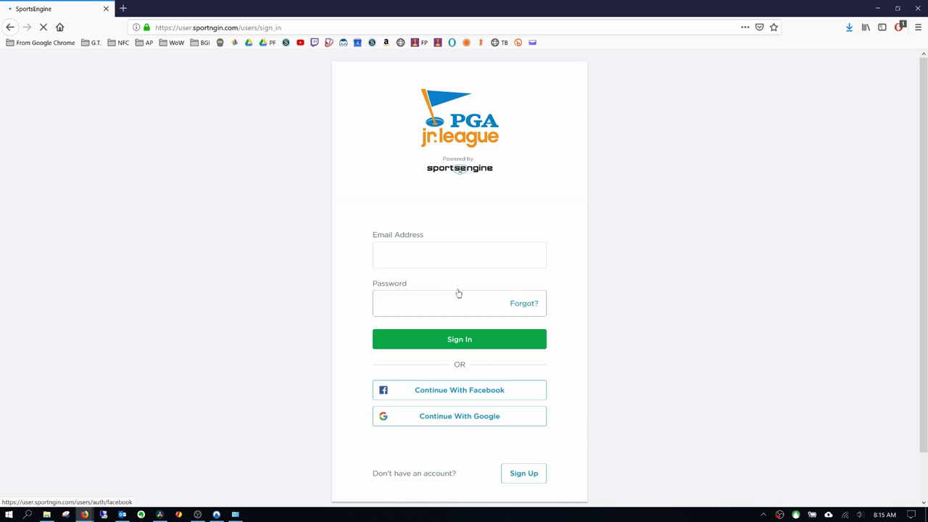
click(426, 253)
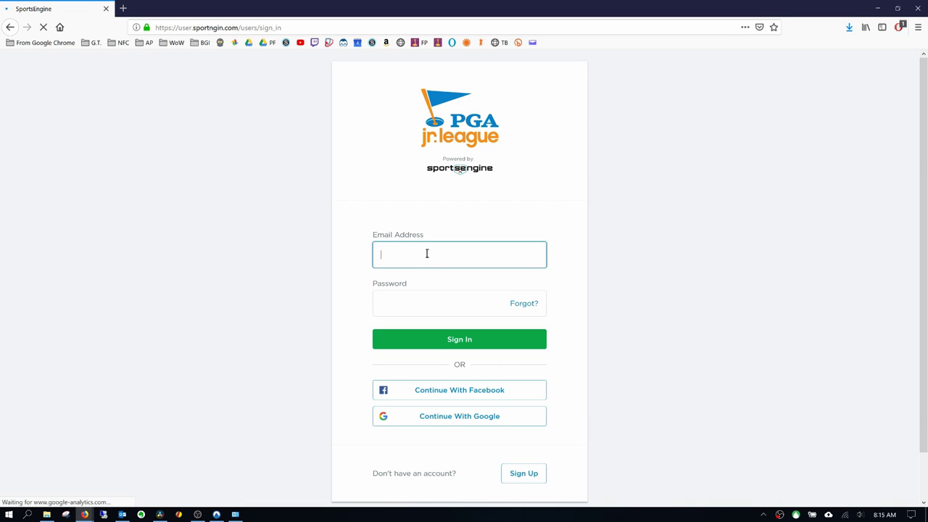
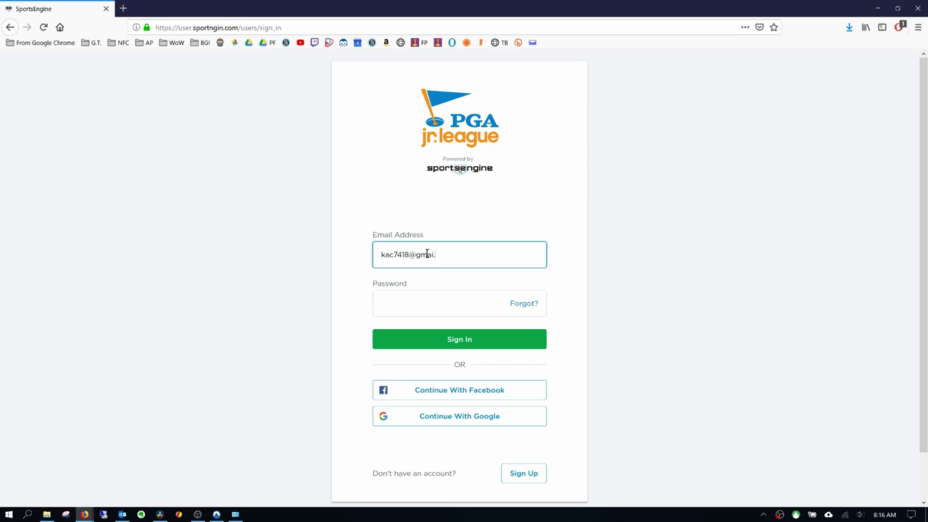
key(Tab)
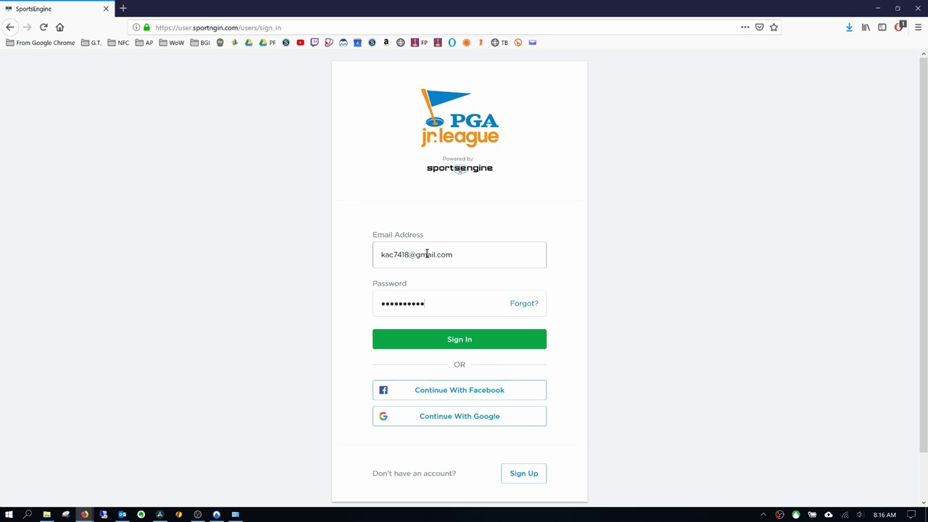
click(481, 339)
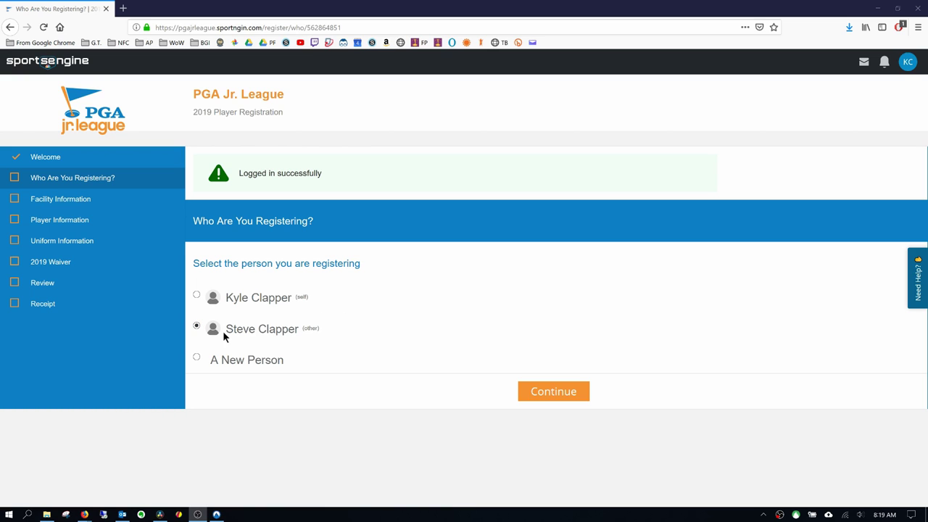
- Choose the existing child rather than a new person as the registrant and continue
click(196, 358)
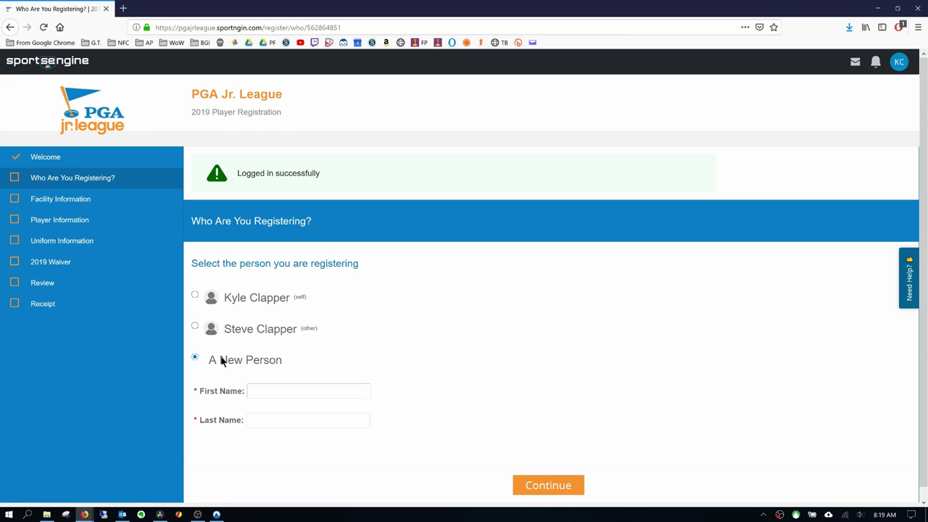
click(195, 325)
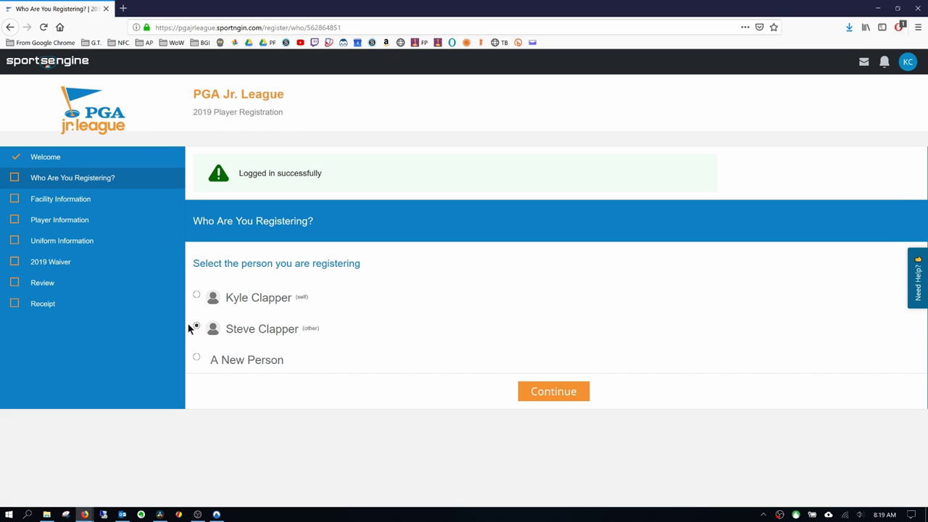
click(537, 392)
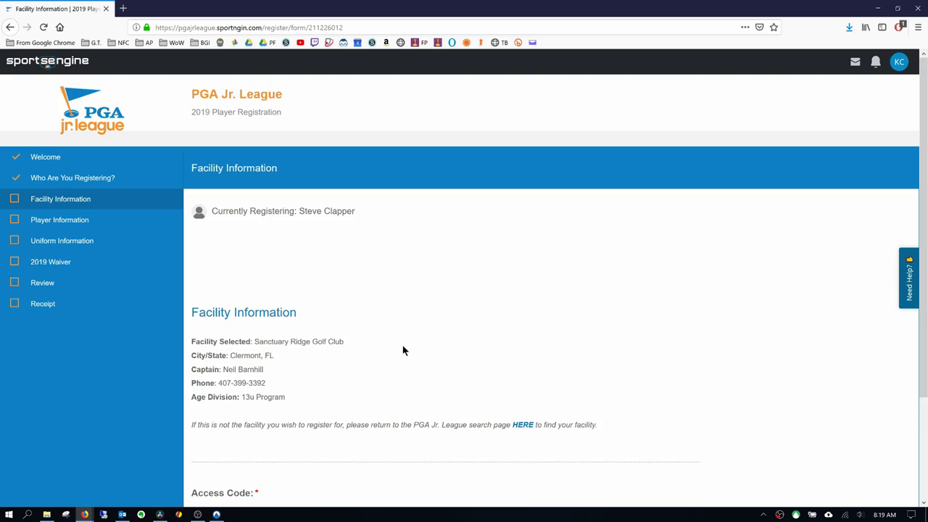
- Enter the facility captain's access code and continue to Uniform Information
scroll(403, 350, down, 1)
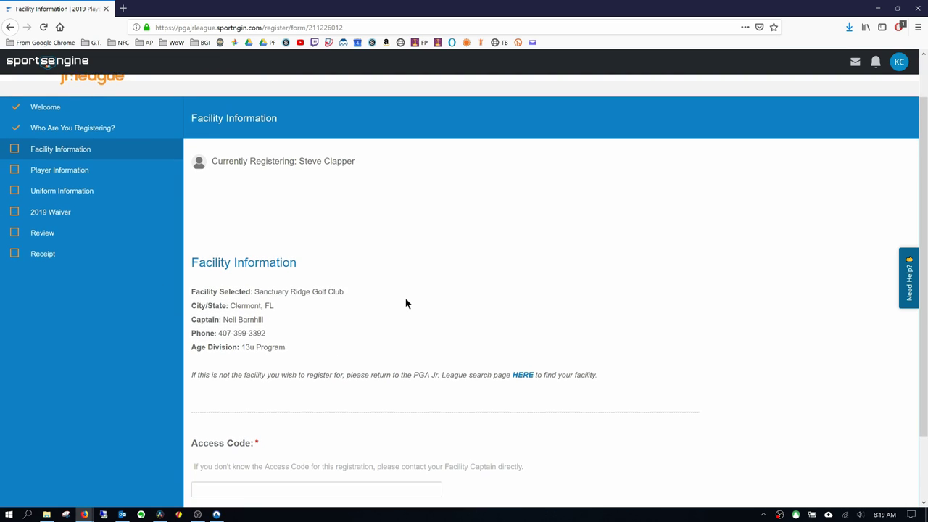
scroll(405, 298, down, 2)
click(239, 411)
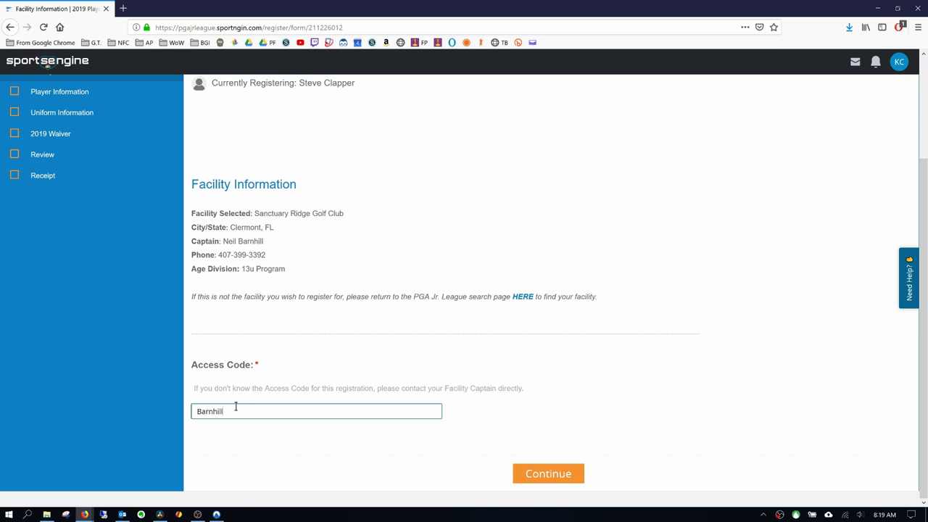
click(560, 477)
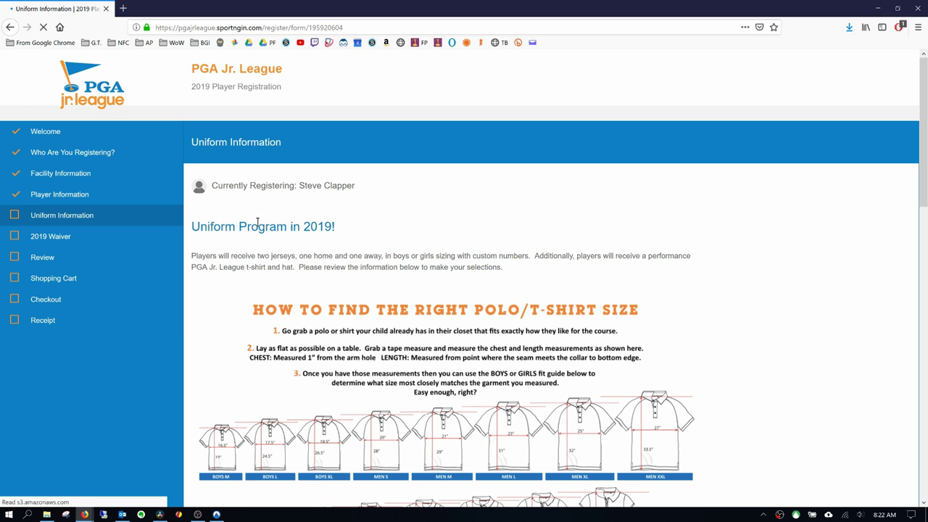
- Pick a Boys Large jersey, jersey number 8 and a Youth Hat, then continue
drag(925, 111, 891, 317)
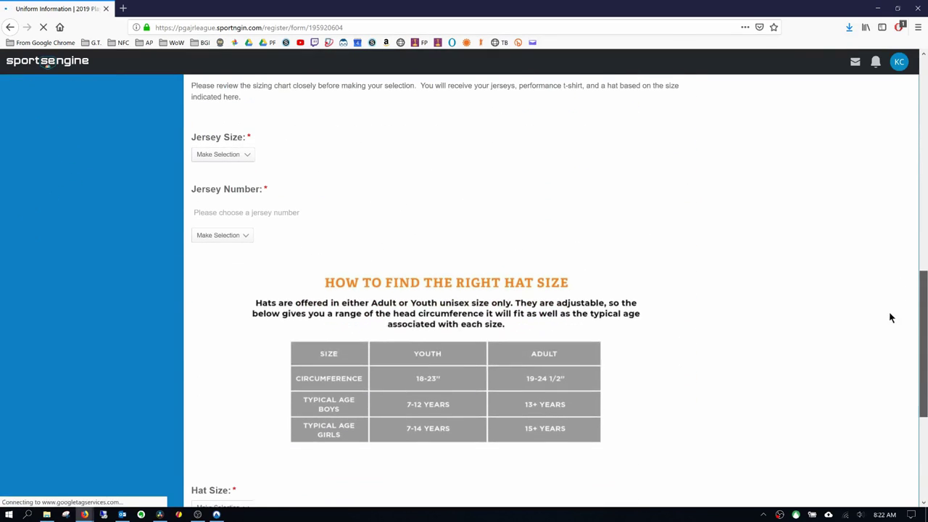
click(213, 157)
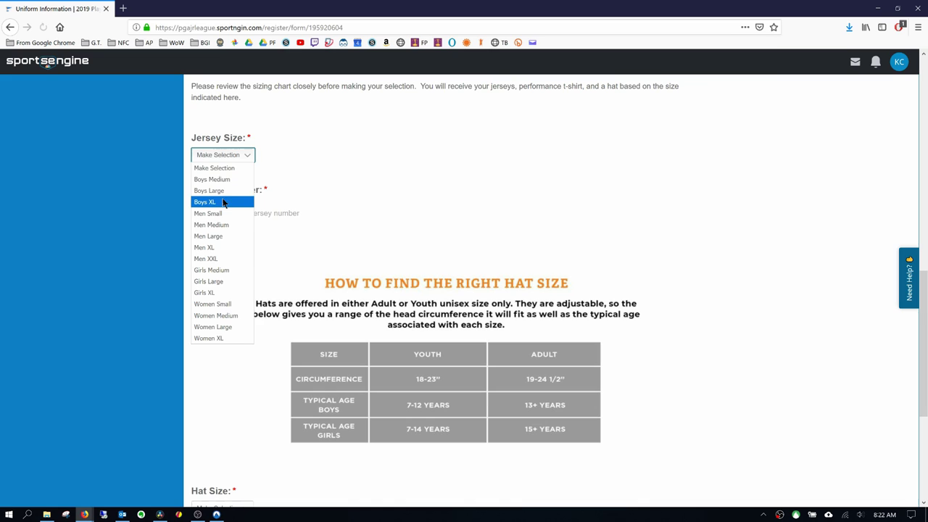
click(222, 191)
click(219, 237)
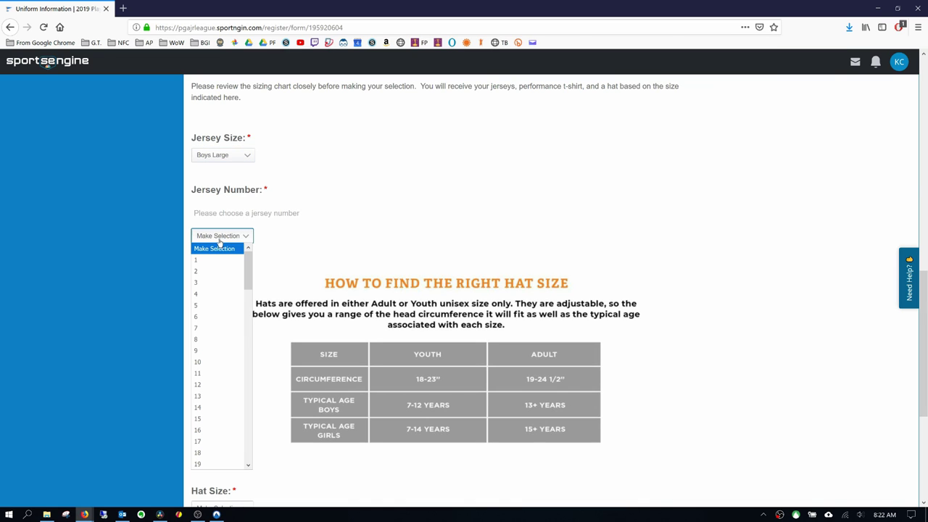
click(201, 341)
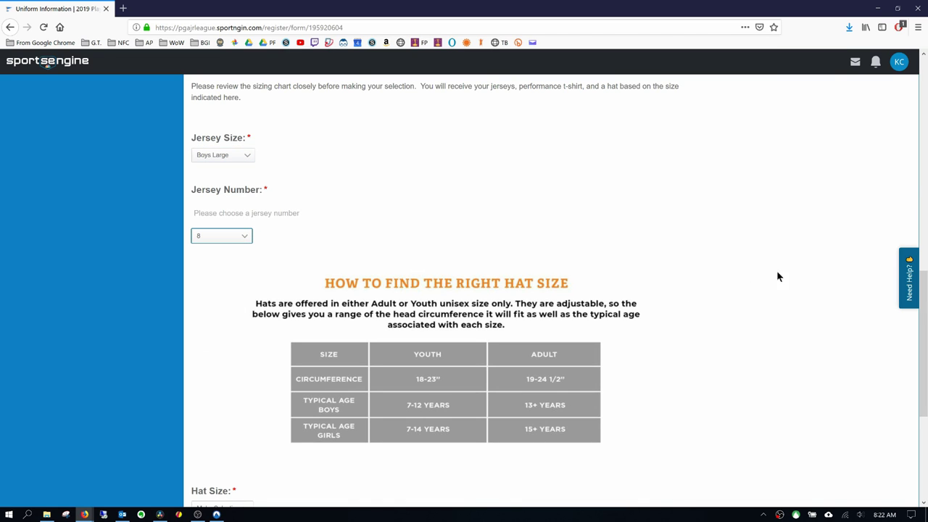
drag(924, 269, 924, 354)
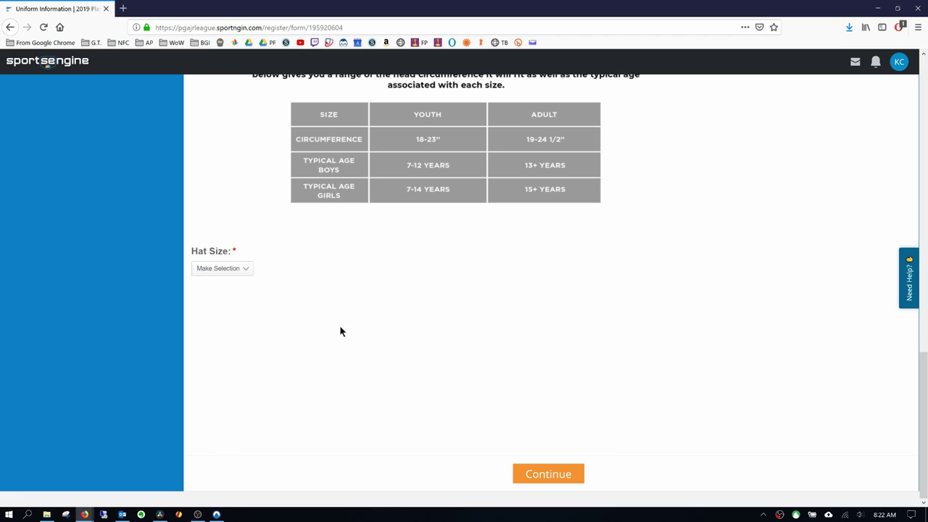
click(204, 265)
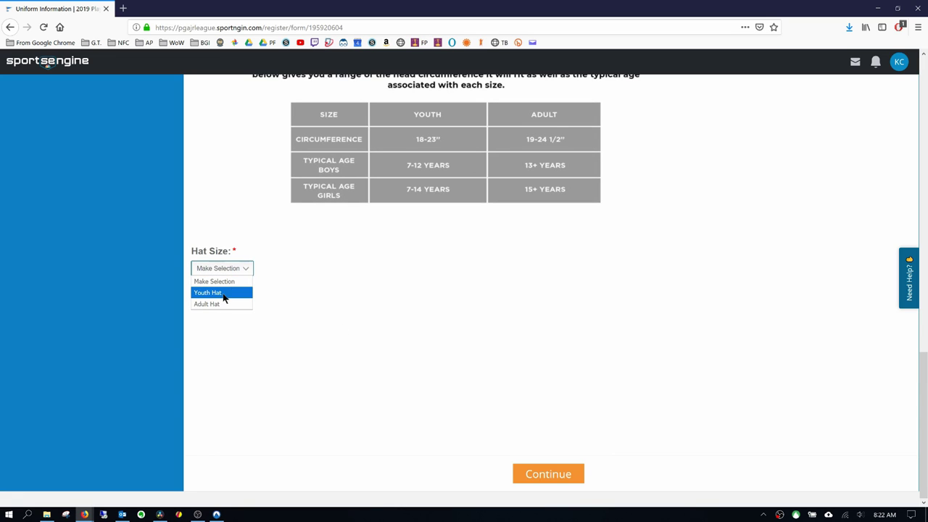
click(224, 294)
click(542, 473)
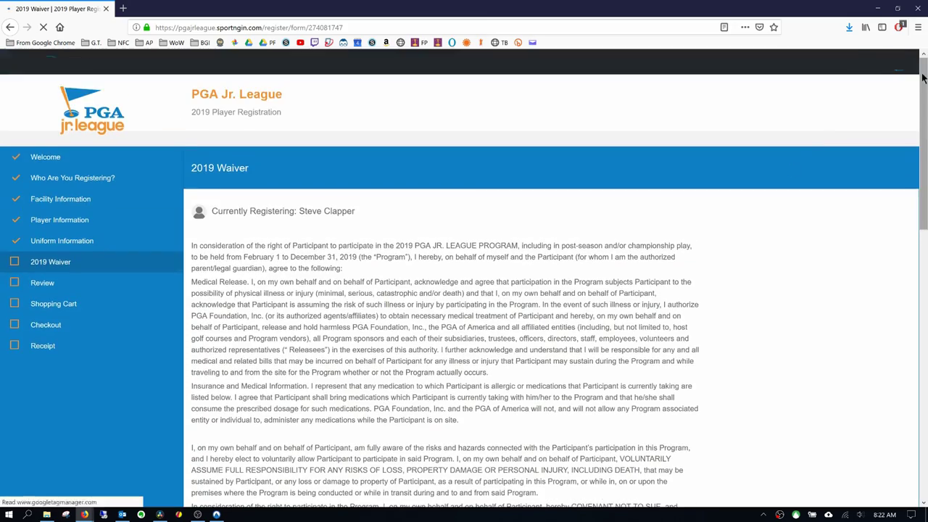
- Sign the 2019 waiver with the Electronic Signature checkbox
scroll(464, 290, down, 5)
scroll(442, 290, down, 3)
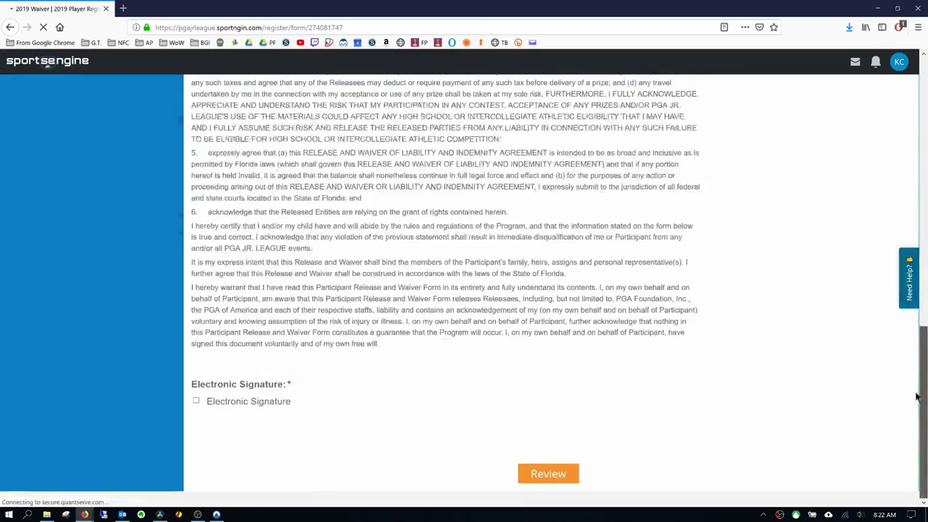
click(195, 401)
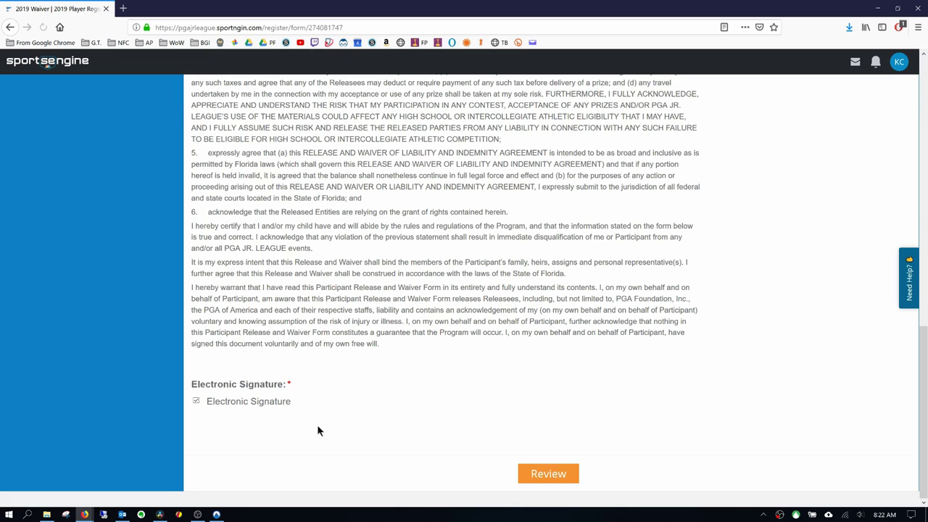
- Check the registration review summary and continue to the shopping cart
click(536, 473)
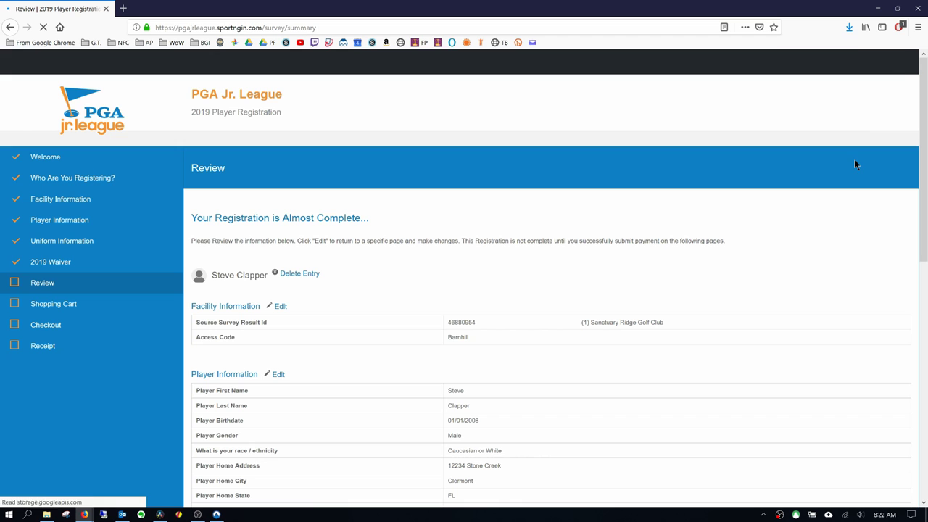
scroll(908, 297, down, 6)
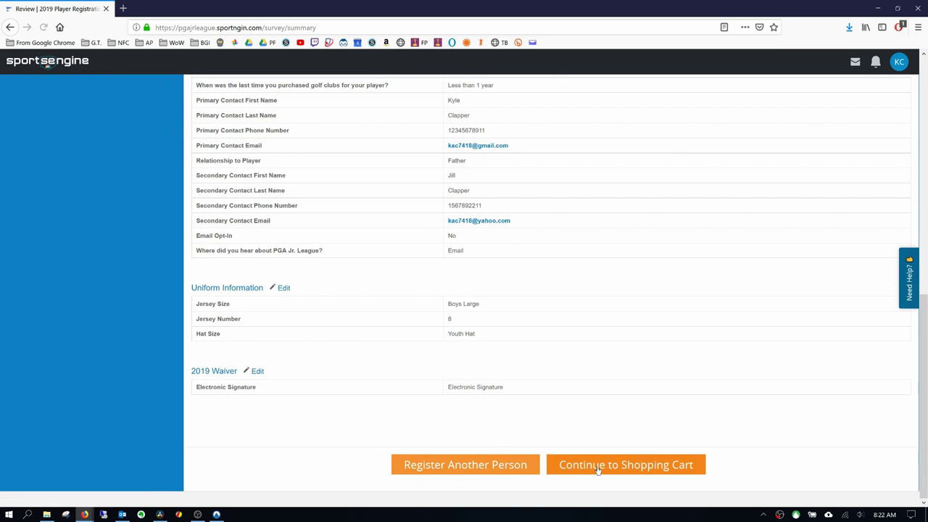
click(598, 468)
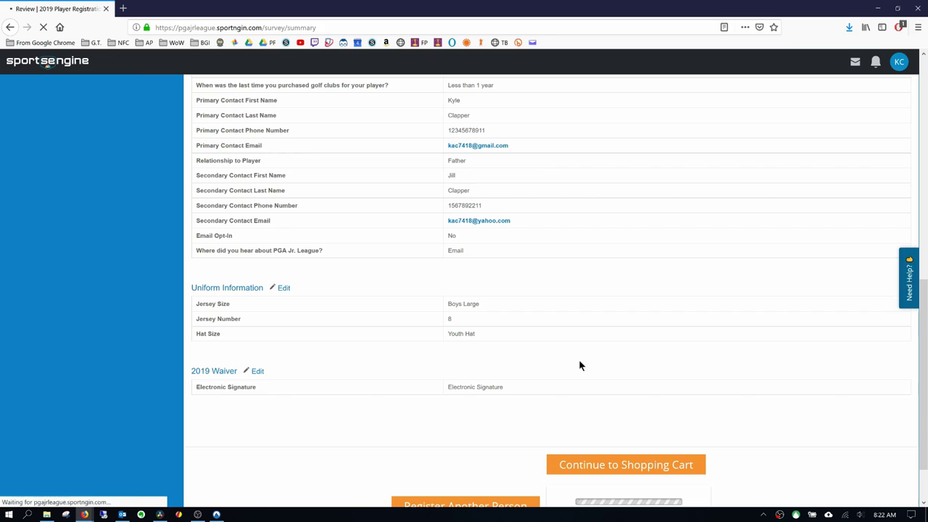